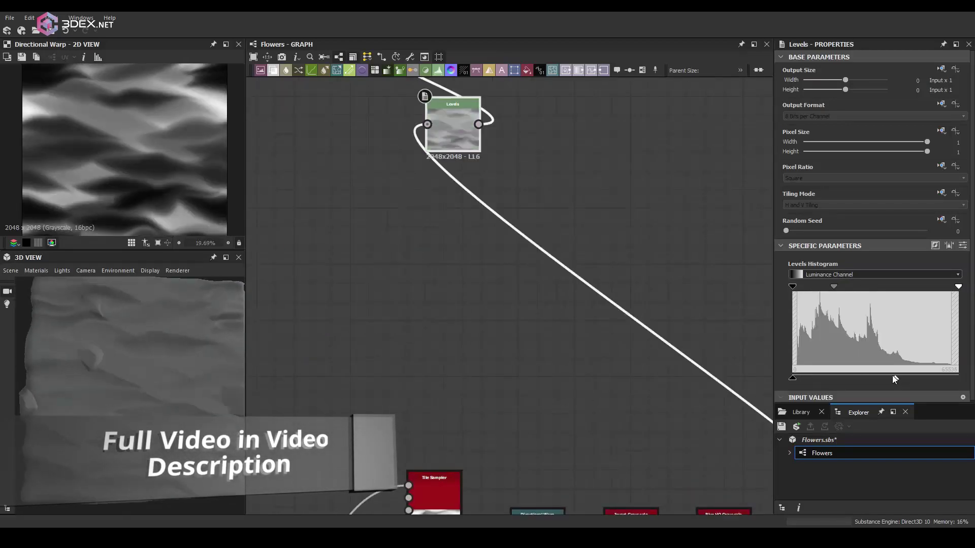
Darken the heightmap Levels midtones and rework the rock node chain's connections
left_click_drag(834, 286, 917, 287)
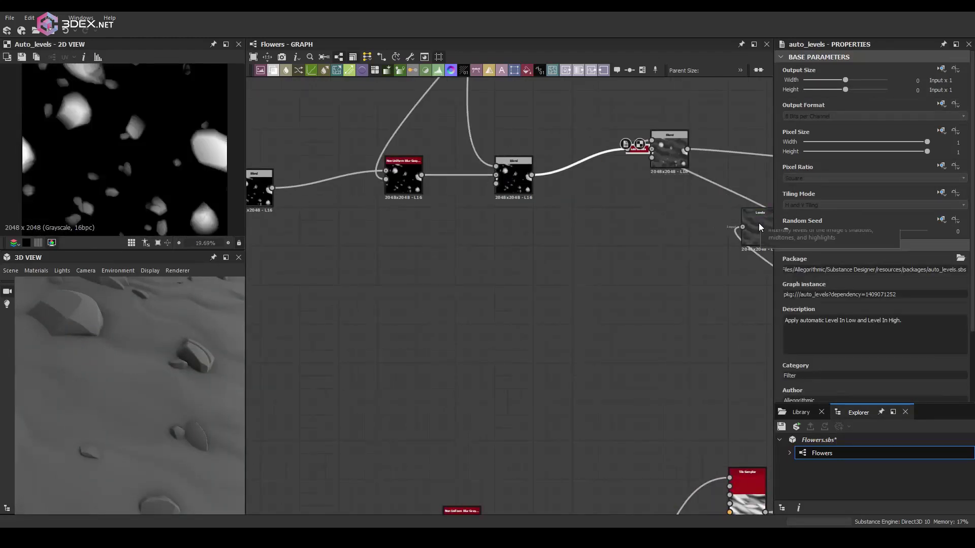
left_click_drag(96, 371, 130, 483)
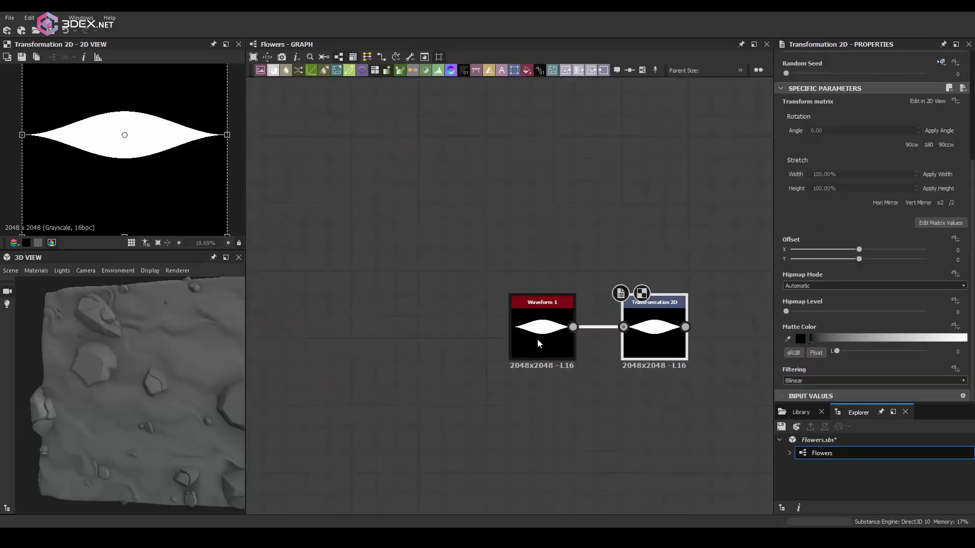
Adjust the Waveform's maximum size and inspect the blurred gradient node
left_click(542, 330)
left_click(811, 305)
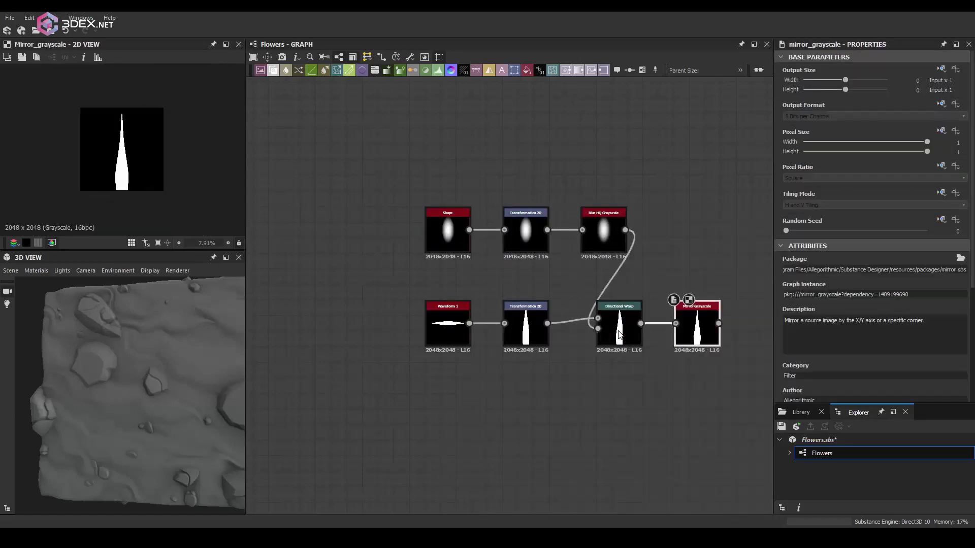
left_click(603, 231)
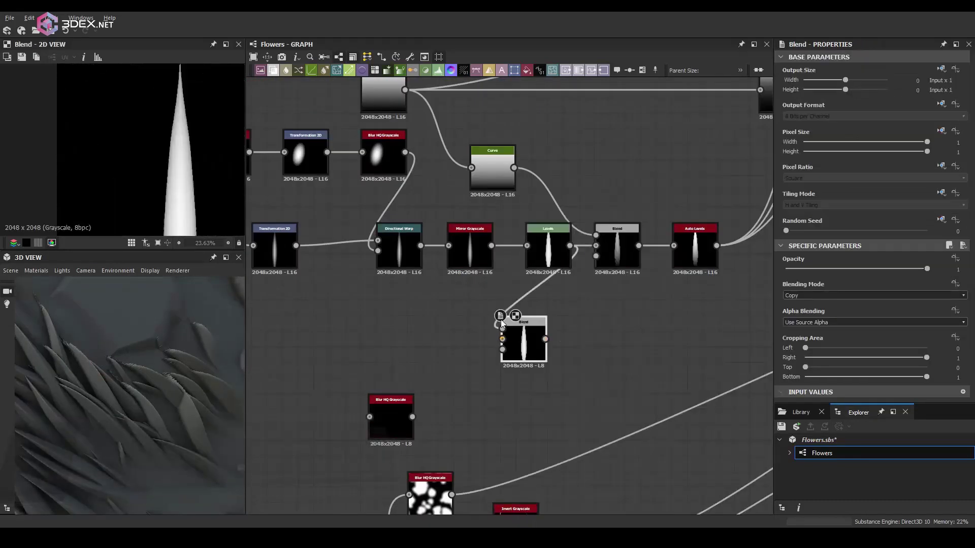
Set the Blend to Multiply and raise the Levels output low to brighten the blade
left_click(794, 324)
left_click(548, 249)
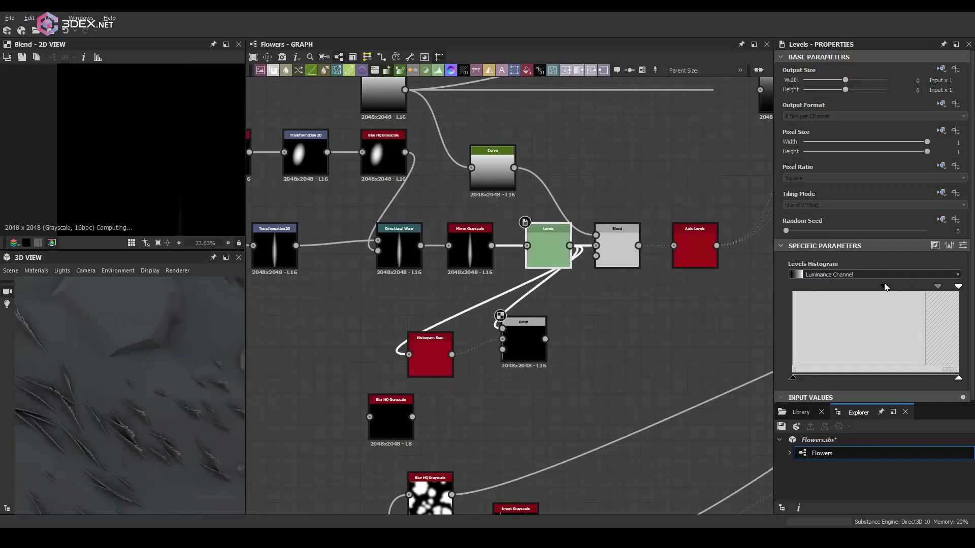
scroll(481, 244, "up", 2)
left_click_drag(793, 379, 922, 378)
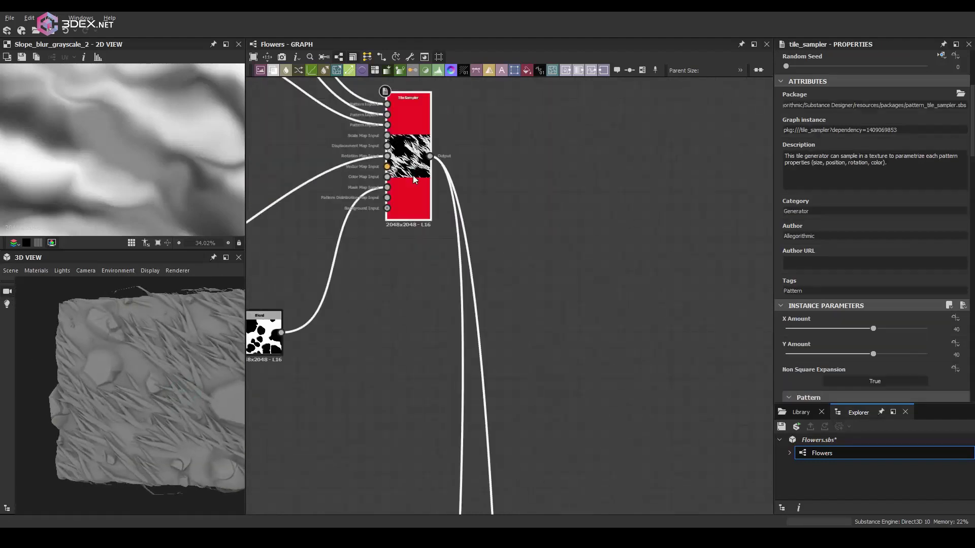
Lower the Tile Sampler's Size Random Y to 0.39 and title the frame 'Cracks'
scroll(790, 260, "down", 10)
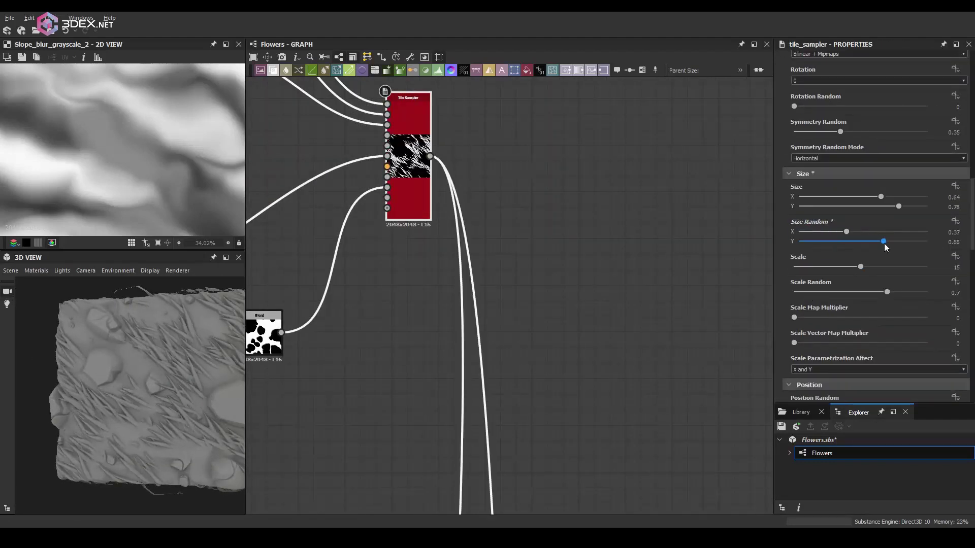
left_click_drag(884, 243, 849, 243)
type("Cracks rock")
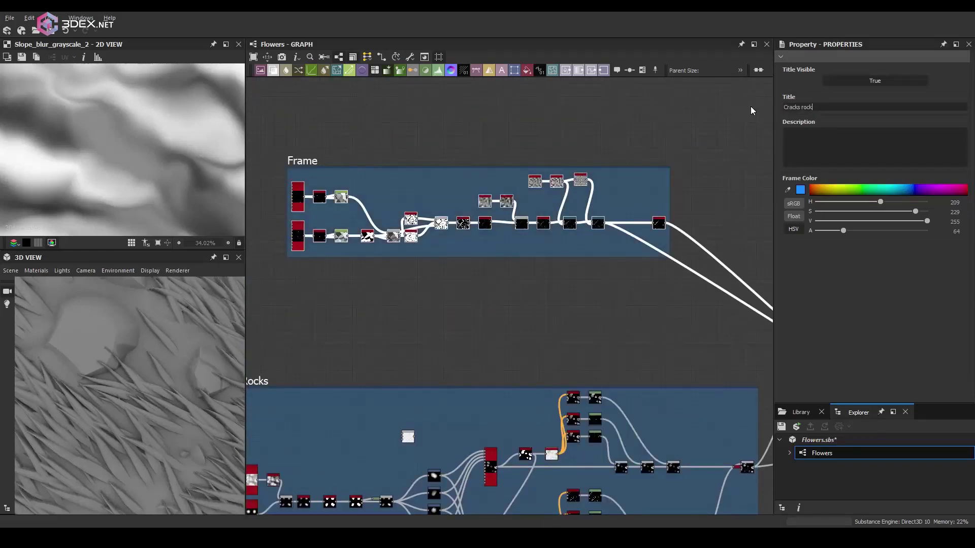
type("s")
key("ctrl+shift+Left")
key("BackSpace")
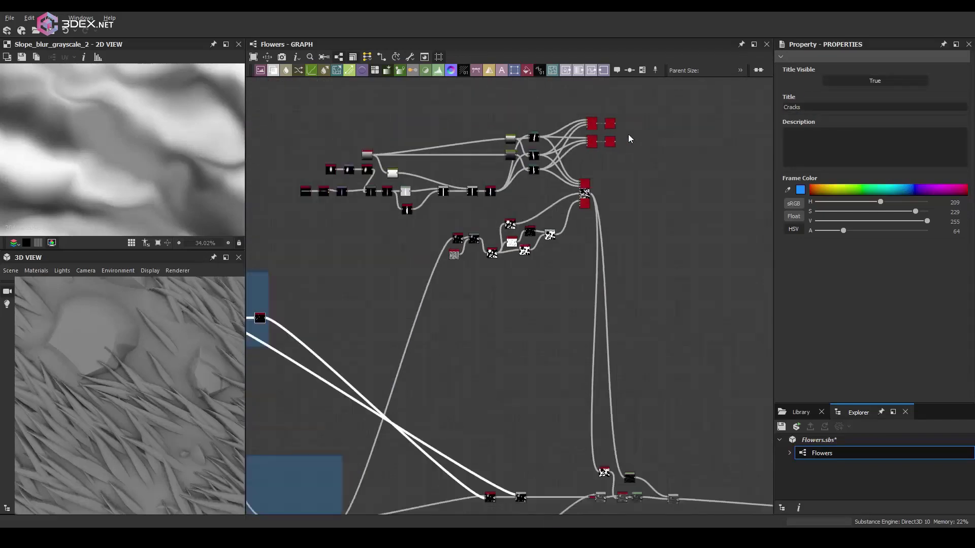
Add a Shape node through the node search and place it in the graph
key("space")
type("shape")
key("Return")
left_click_drag(545, 388, 531, 351)
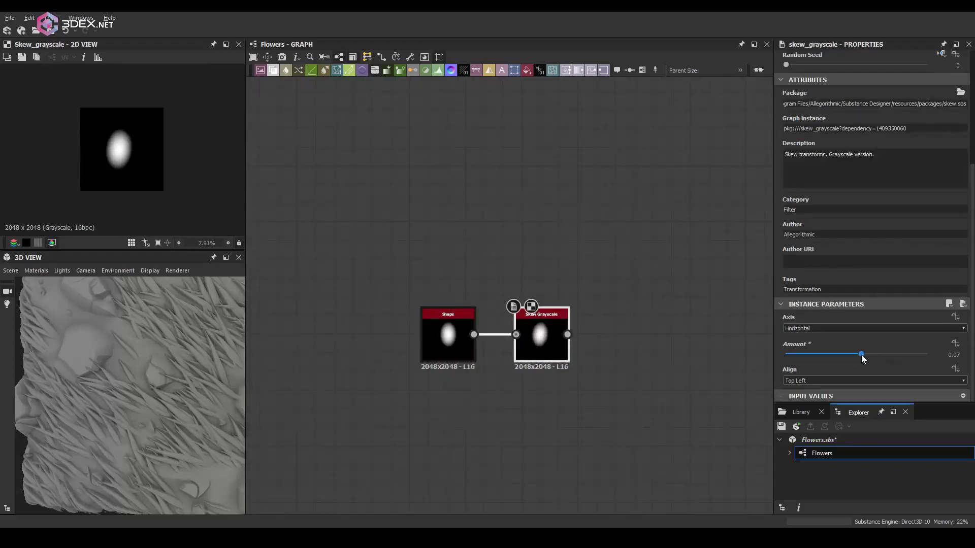
Offset the Mirror Grayscale to 0.54 and insert a Transformation 2D before the skew
left_click_drag(857, 354, 864, 355)
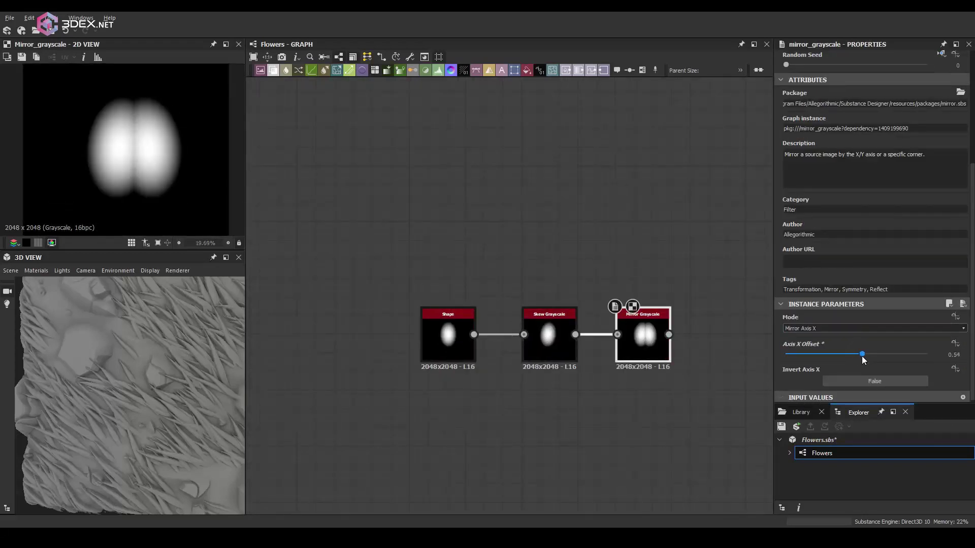
left_click(514, 70)
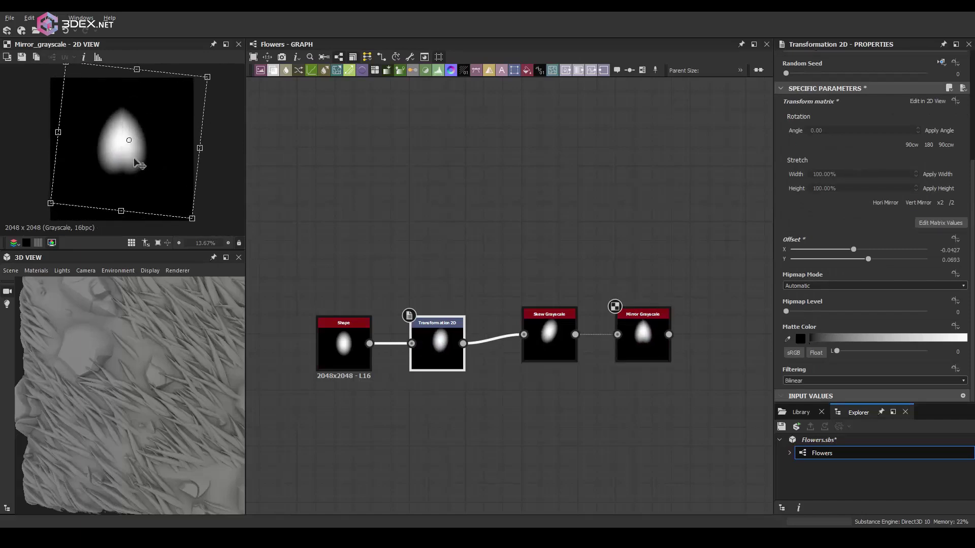
left_click(651, 338)
middle_click_drag(651, 338, 426, 307)
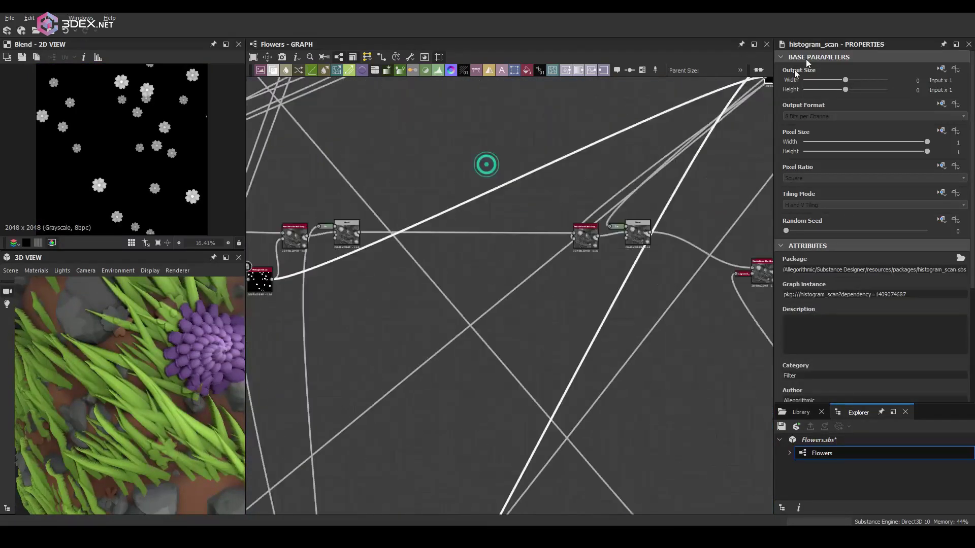
Connect the purple Gradient Map into the final Blend node and check its result
left_click_drag(448, 333, 575, 336)
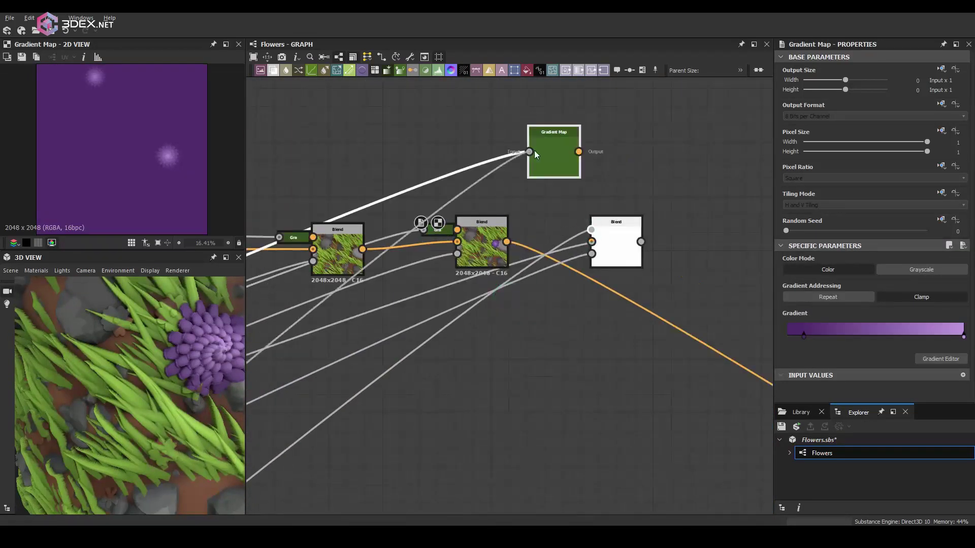
scroll(630, 239, "up", 3)
left_click(603, 328)
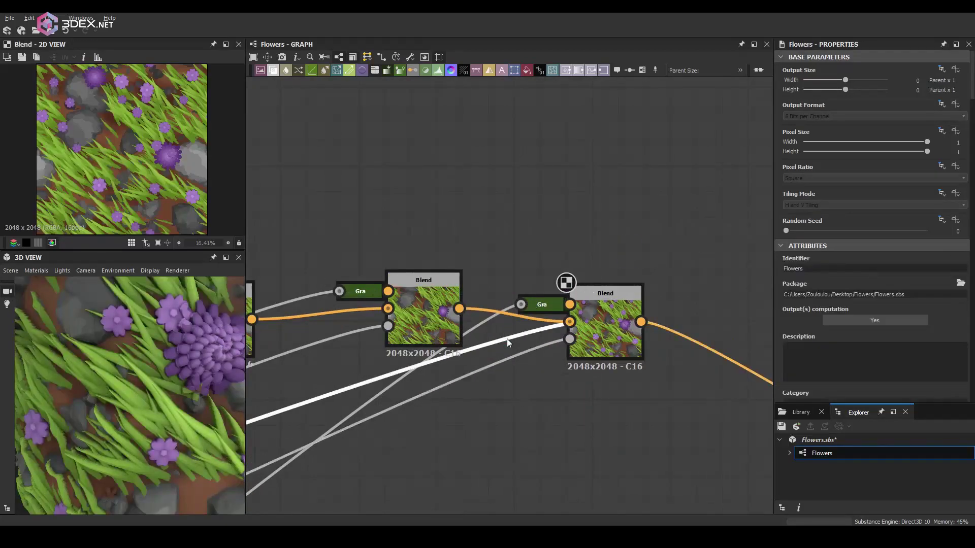
scroll(507, 340, "down", 3)
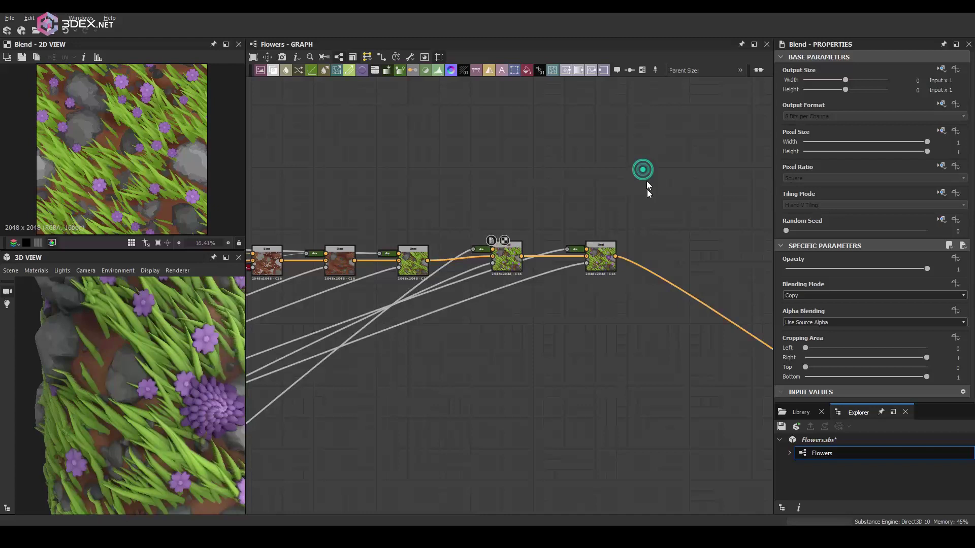
Add a Flood Fill node and bring up the flower gradient's Gradient Editor
type("flood fill")
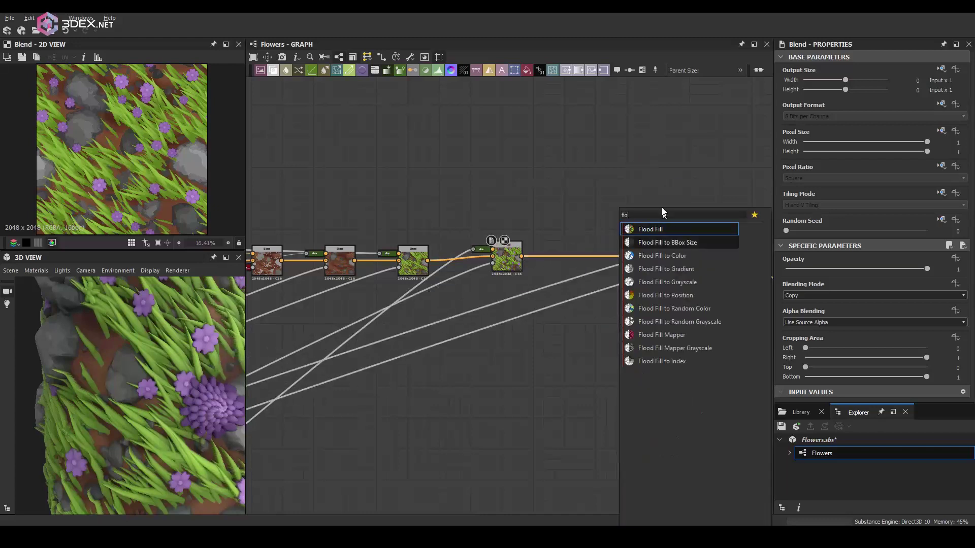
key("Return")
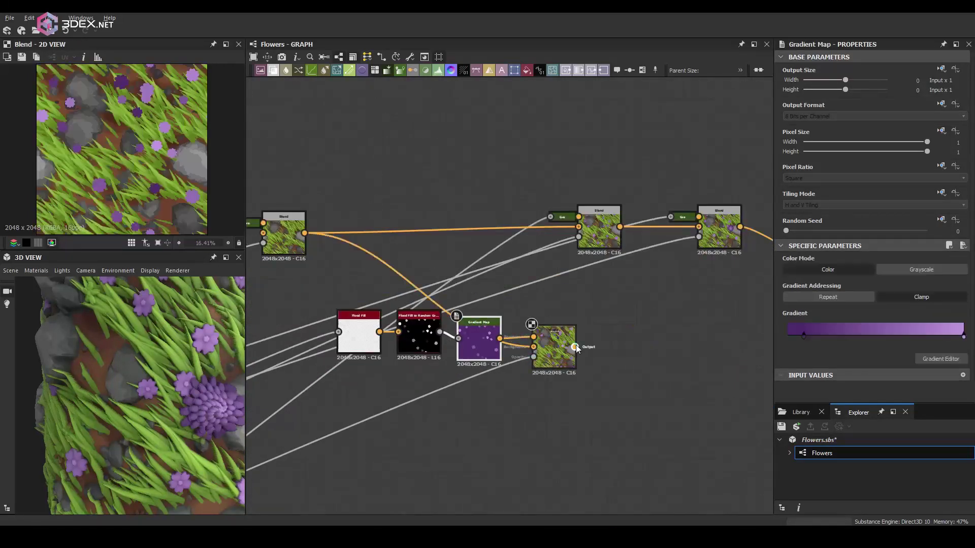
double_click(964, 337)
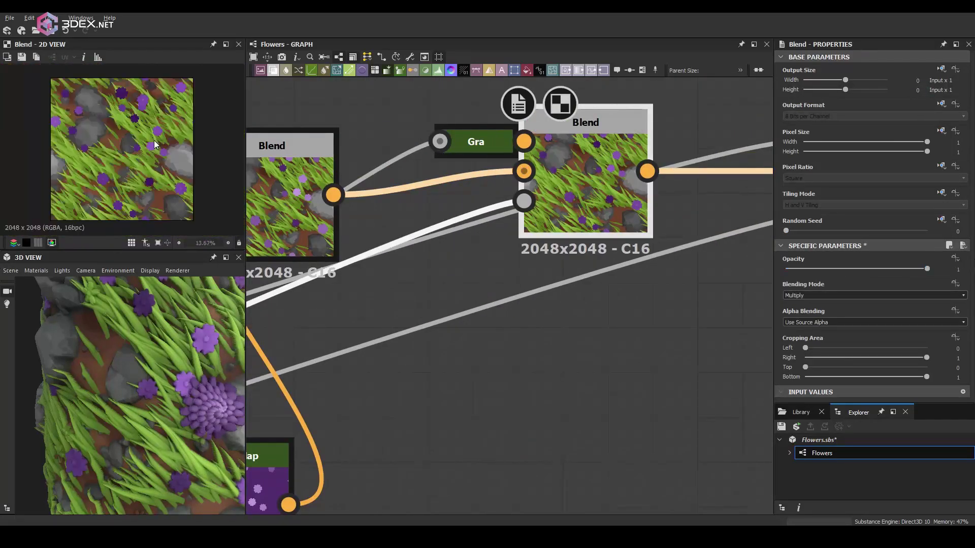
Darken the purple key in the flower Gradient Map
double_click(476, 141)
left_click(941, 359)
left_click(724, 236)
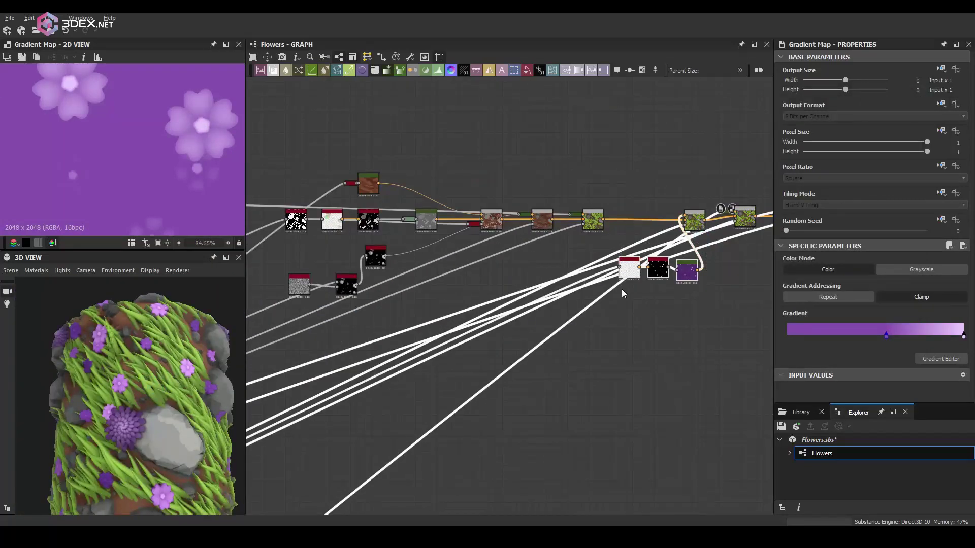
scroll(623, 294, "down", 3)
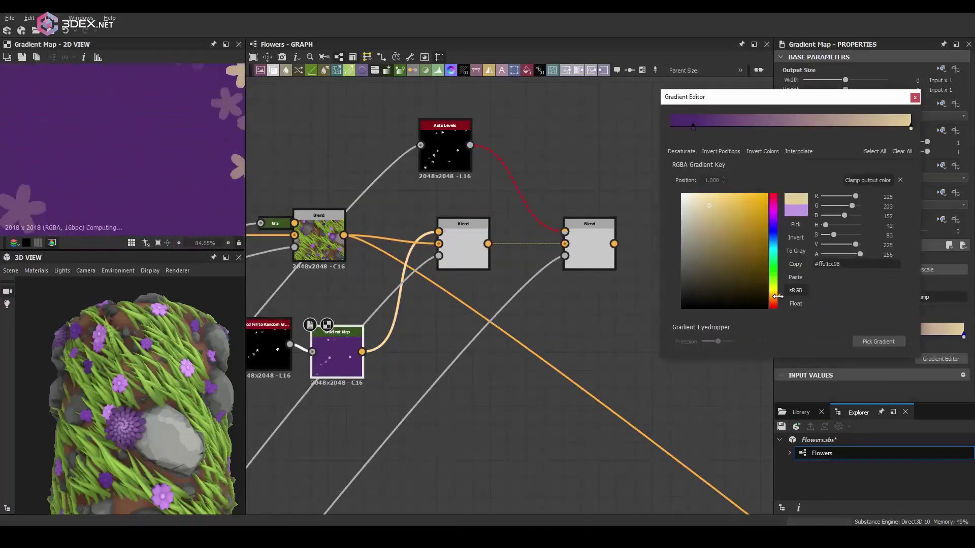
Colour the second Gradient Map's key yellow, then tone it to brownish tan
left_click_drag(788, 290, 777, 290)
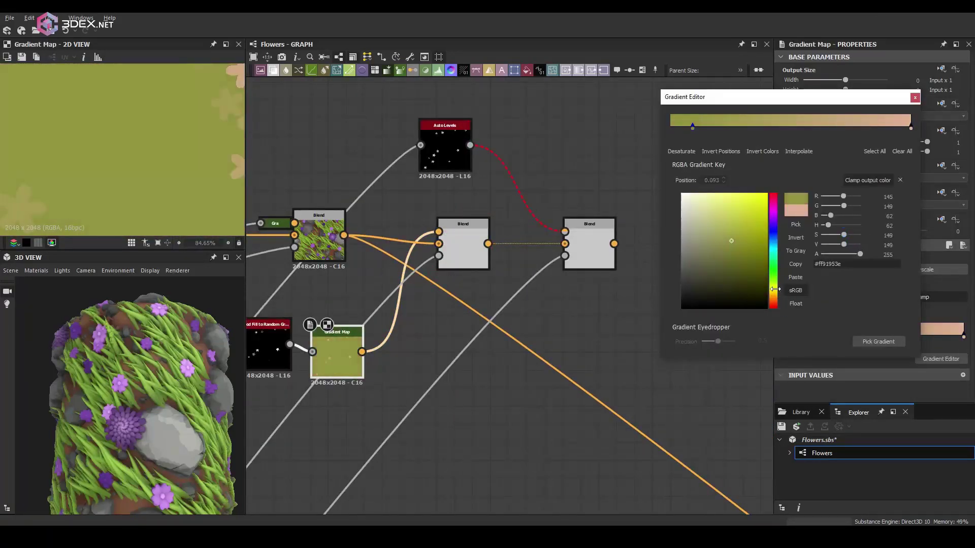
left_click(728, 212)
left_click_drag(728, 212, 731, 241)
left_click(773, 296)
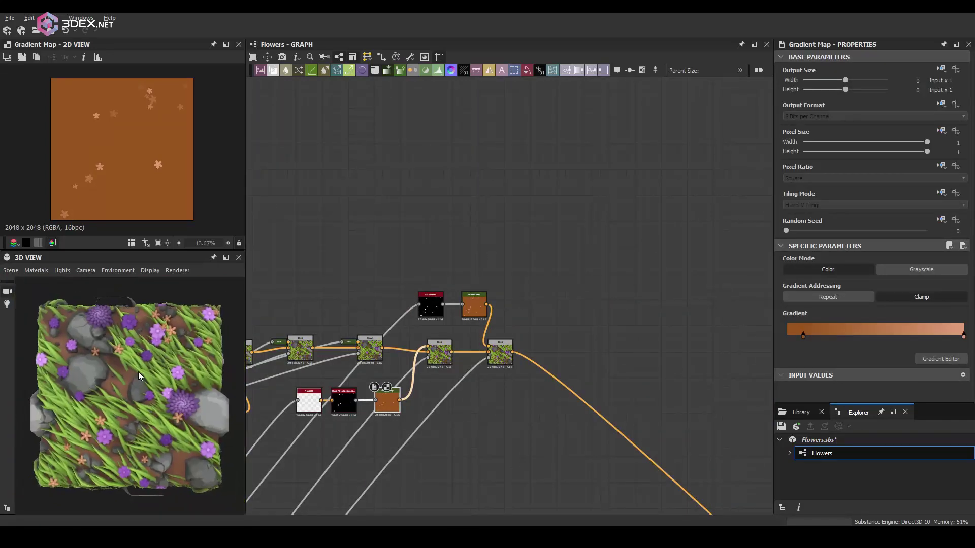
scroll(115, 363, "up", 5)
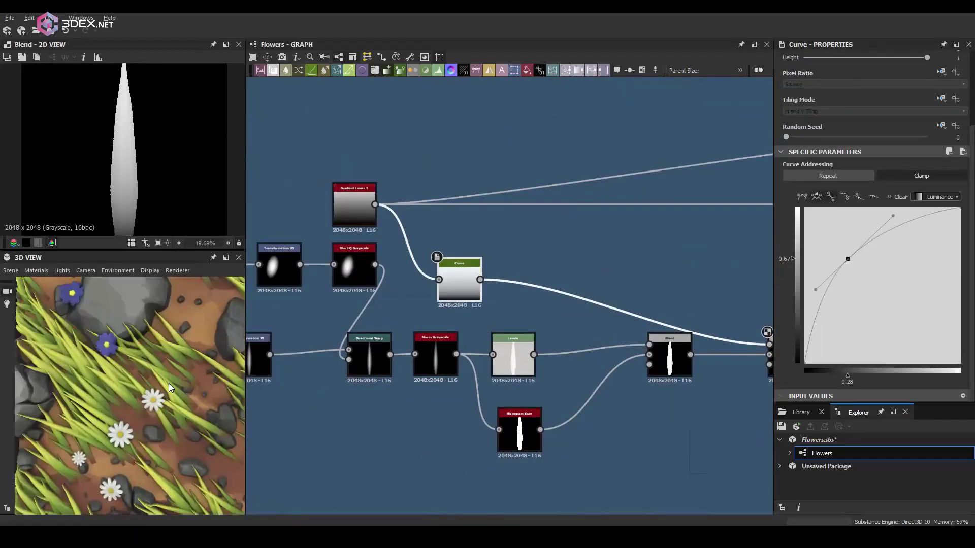
Reshape the grass blade's profile curve and bring up the daisy colour gradient
middle_click_drag(546, 337, 514, 330)
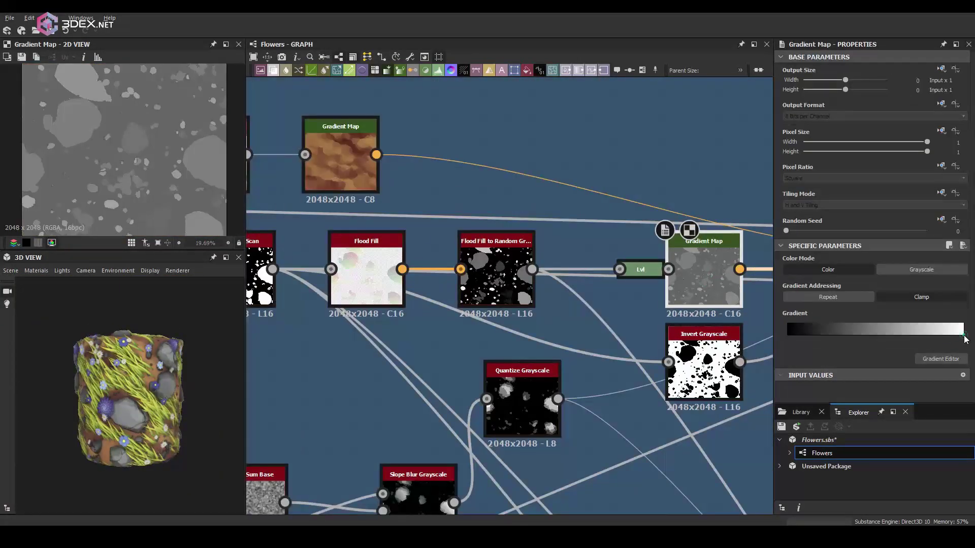
left_click(965, 337)
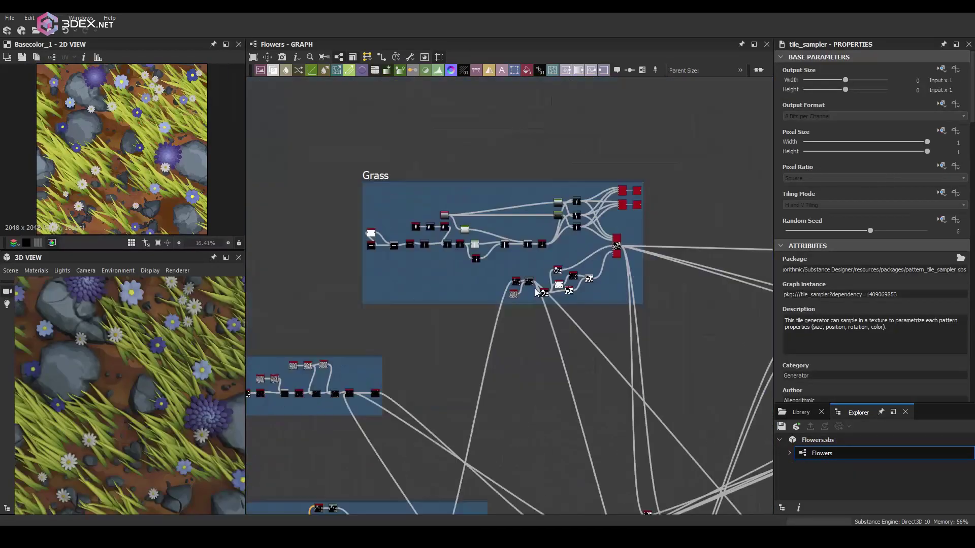
Add an HBAO node, wire it into the grass rotation map and raise the Rotation Map Multiplier
left_click(584, 243)
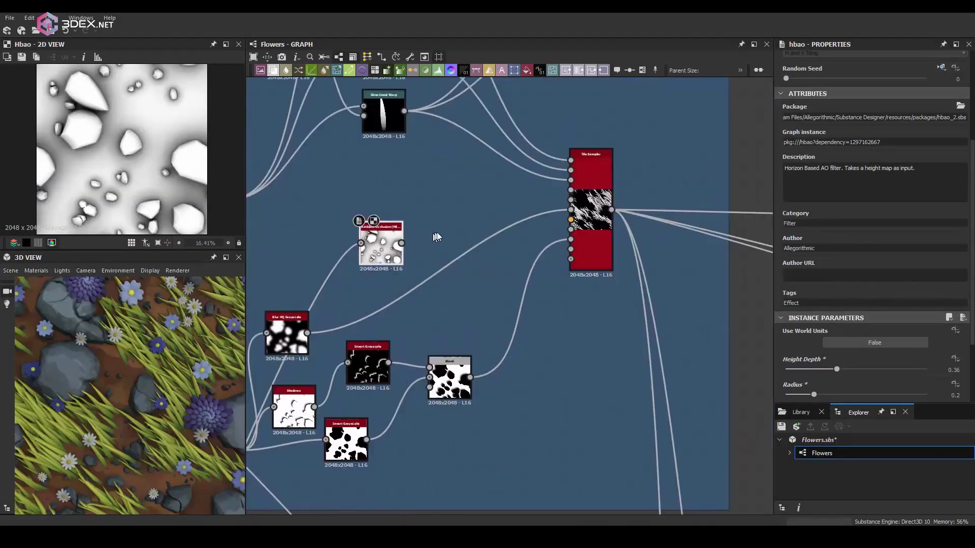
scroll(437, 237, "up", 3)
left_click_drag(386, 246, 678, 188)
double_click(714, 264)
scroll(863, 254, "down", 5)
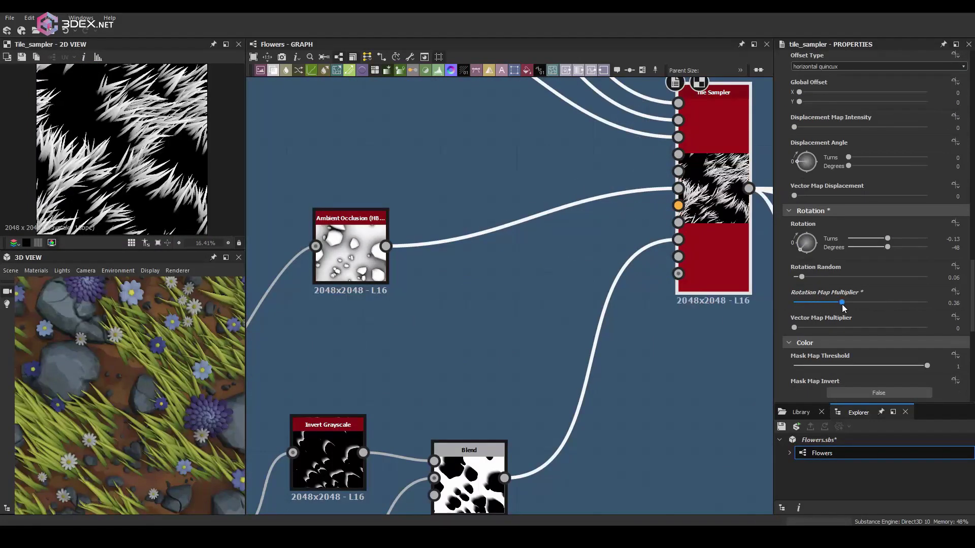
left_click_drag(863, 302, 928, 302)
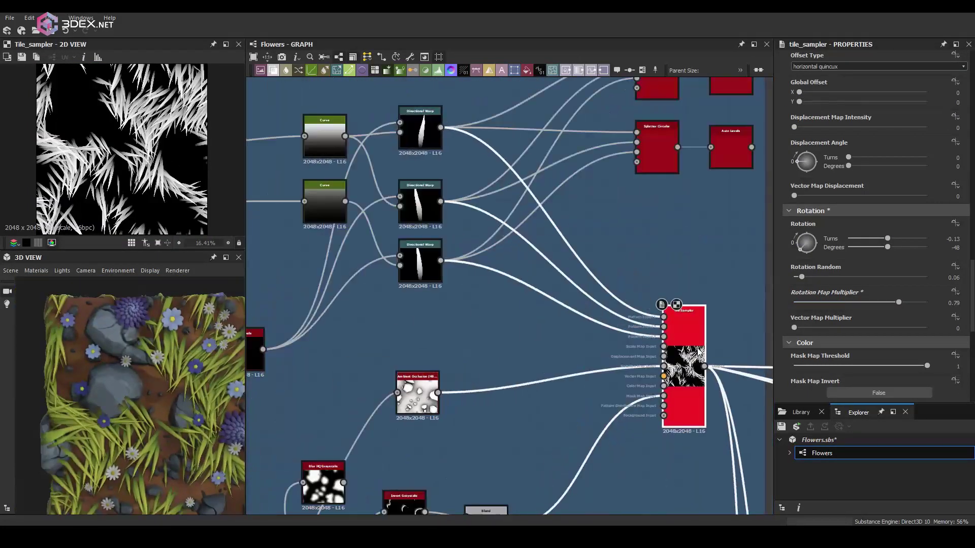
Feed the Directional Warp into the transform, set HBAO radius 0.09 and grass rotation -0.25 turns
left_click_drag(409, 238, 495, 332)
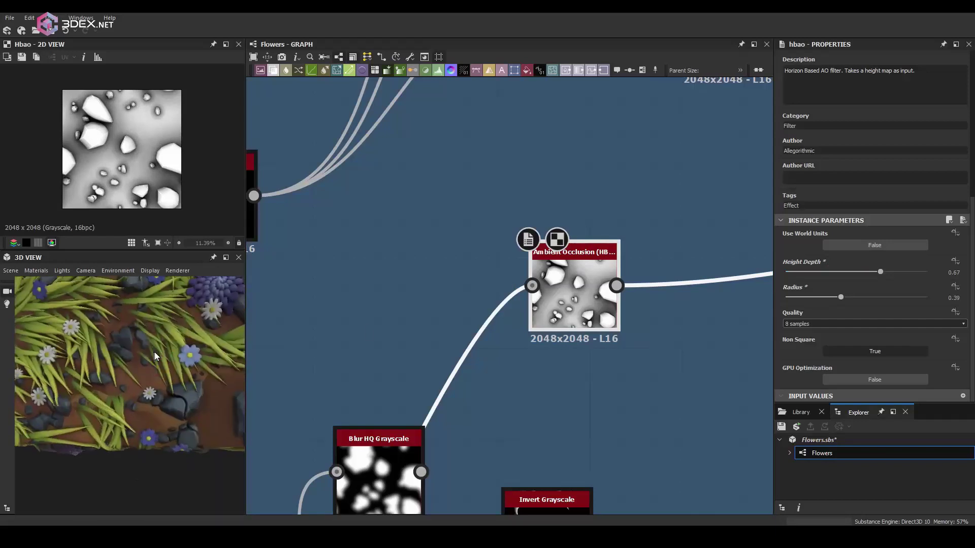
left_click_drag(841, 297, 799, 297)
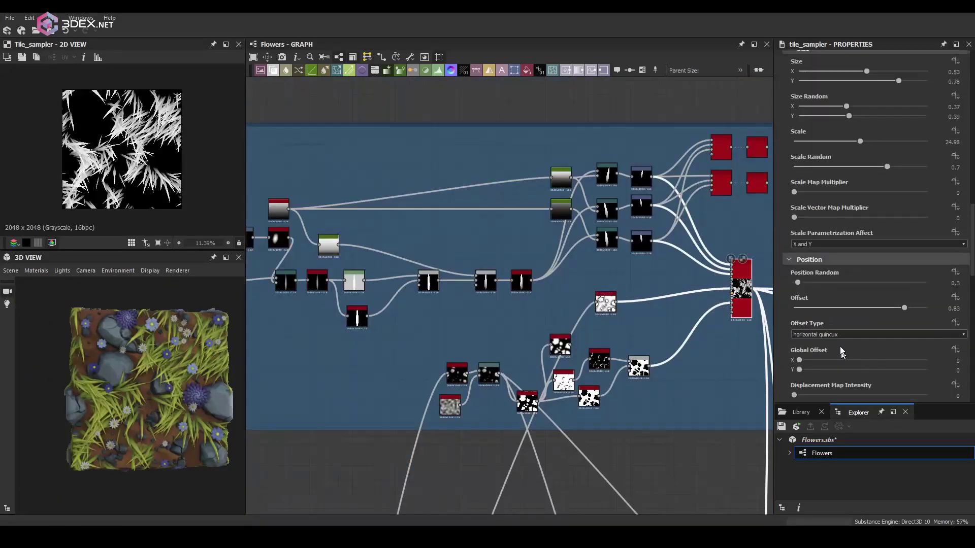
scroll(842, 352, "down", 5)
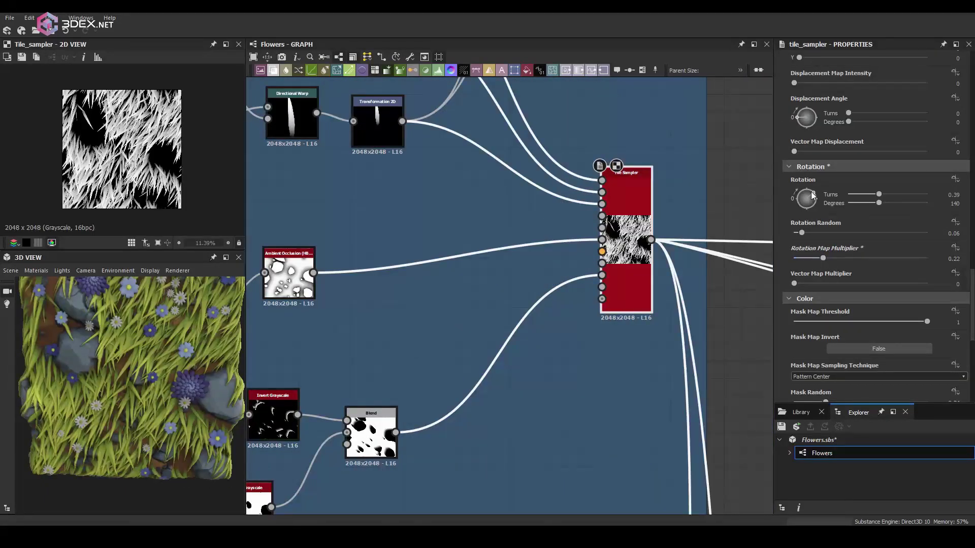
left_click(806, 206)
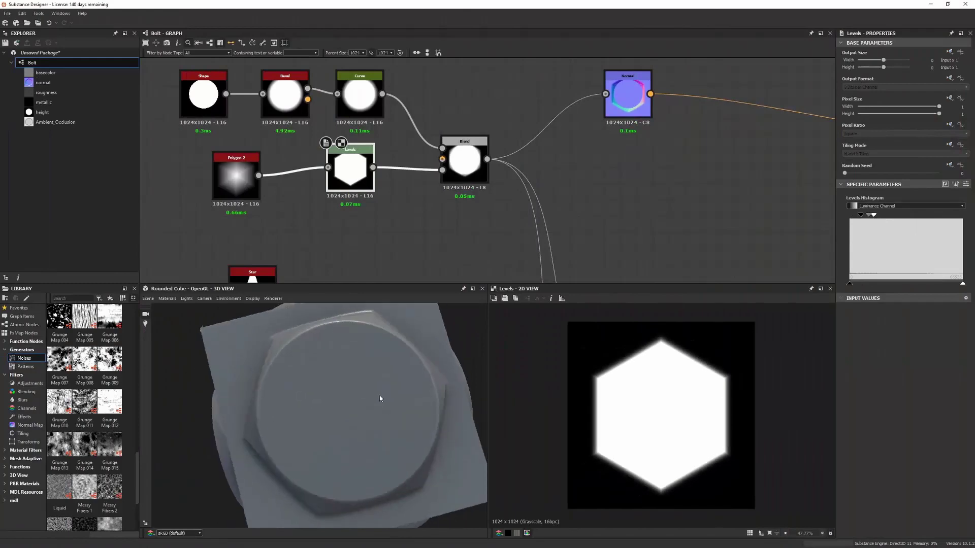
left_click_drag(380, 399, 431, 401)
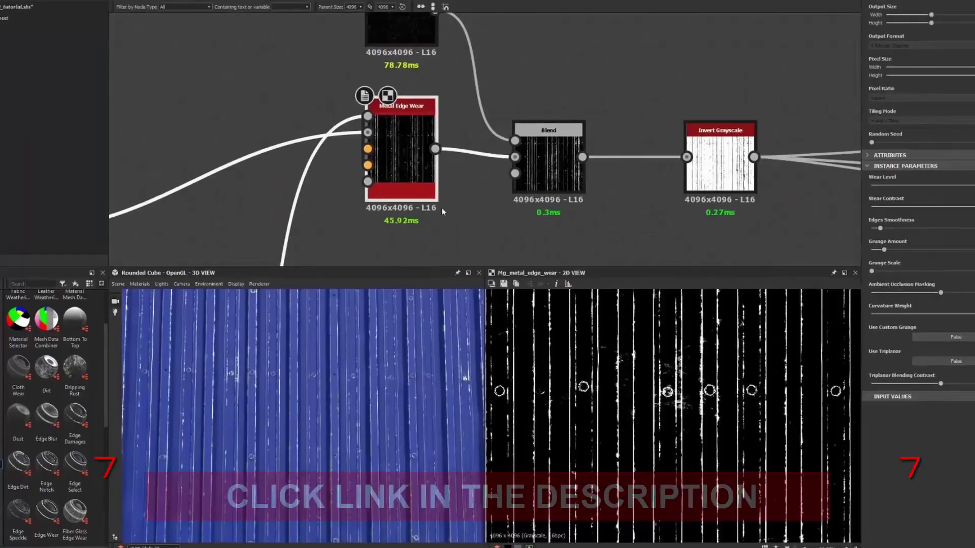